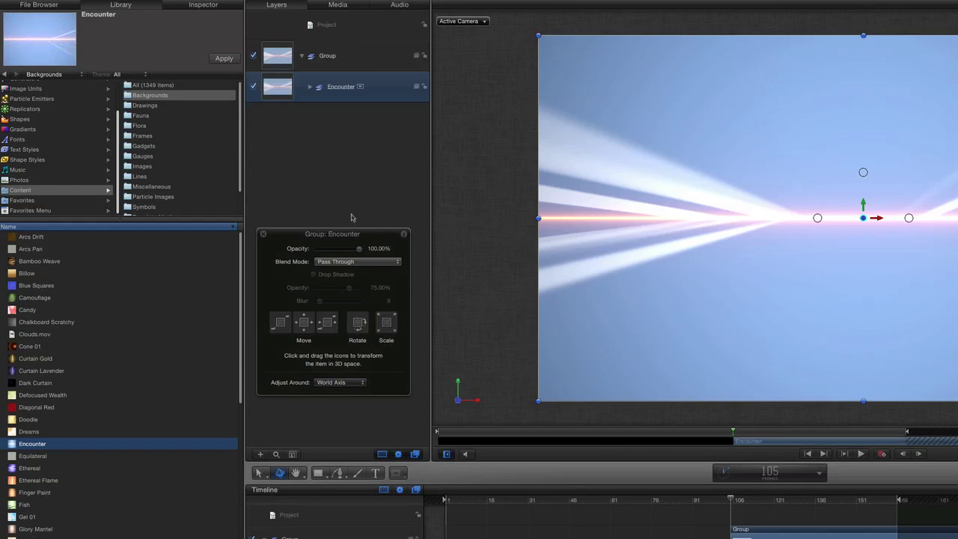
Step: Move the Group's bar earlier in the Timeline and hide the Library sidebar
{"action": "left_click_drag", "start_coordinate": [812, 533], "coordinate": [531, 538]}
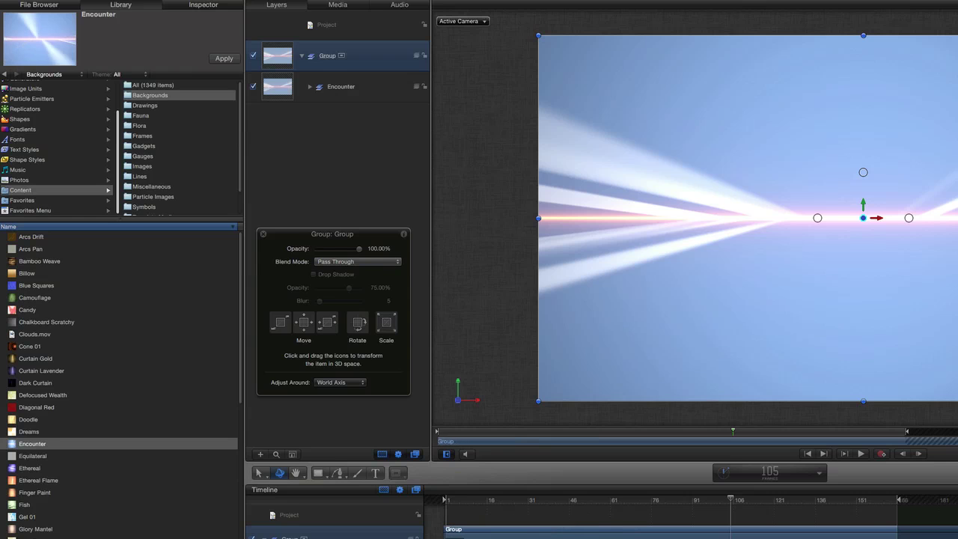
{"action": "key", "text": "super+2"}
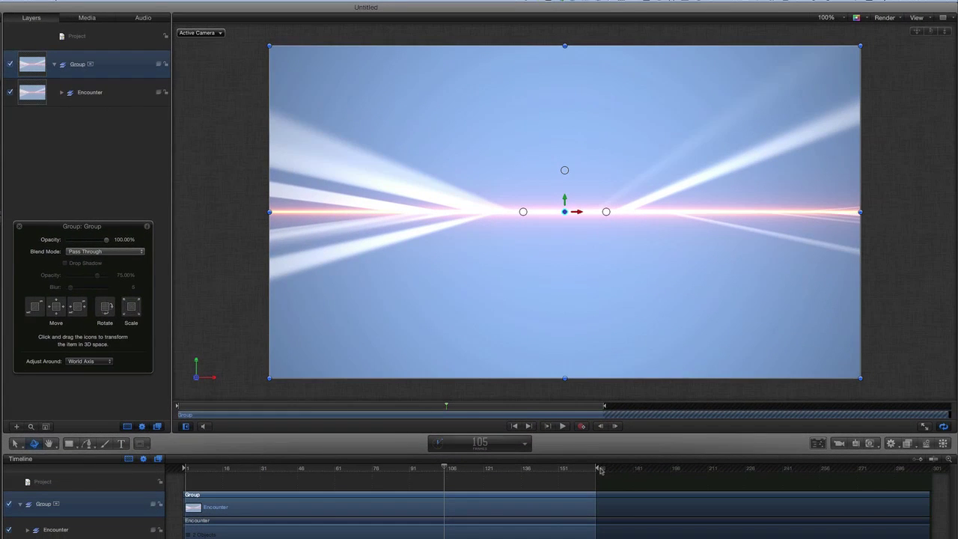
Step: Scrub the playhead ahead to preview frame 277, then return it to frame 105
{"action": "mouse_move", "coordinate": [599, 470]}
{"action": "left_mouse_down"}
{"action": "mouse_move", "coordinate": [707, 485]}
{"action": "mouse_move", "coordinate": [925, 488]}
{"action": "left_mouse_up"}
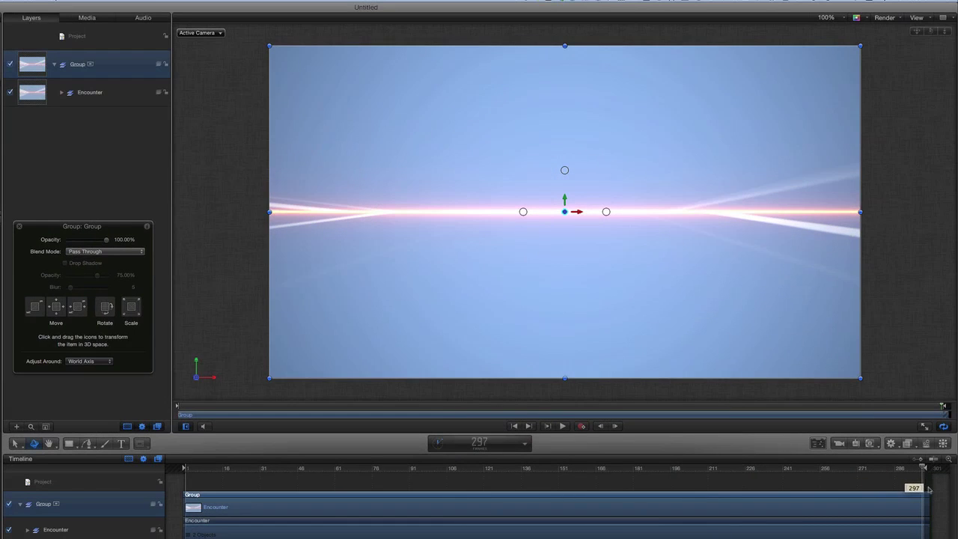
{"action": "key", "text": "Escape"}
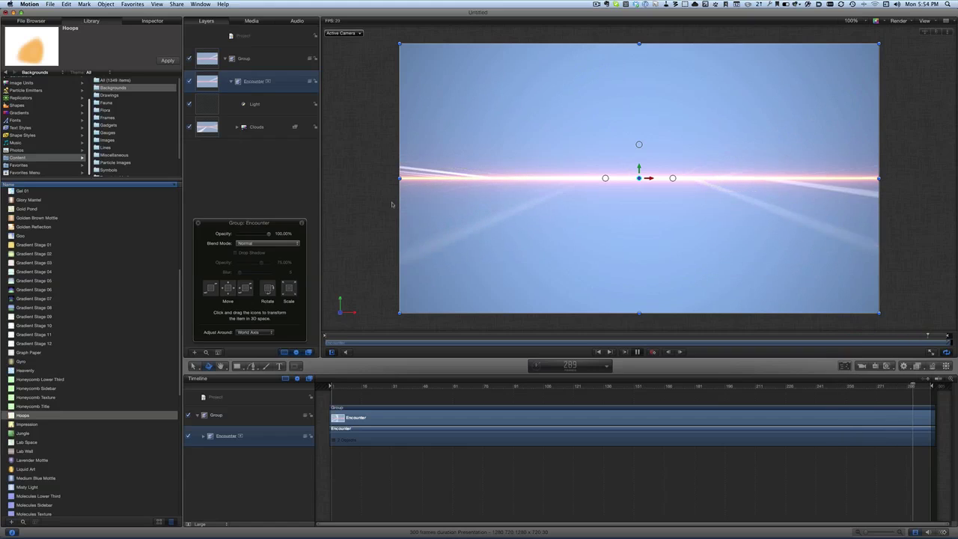
Step: Collapse the Encounter layer and duplicate it
{"action": "left_click", "coordinate": [231, 82]}
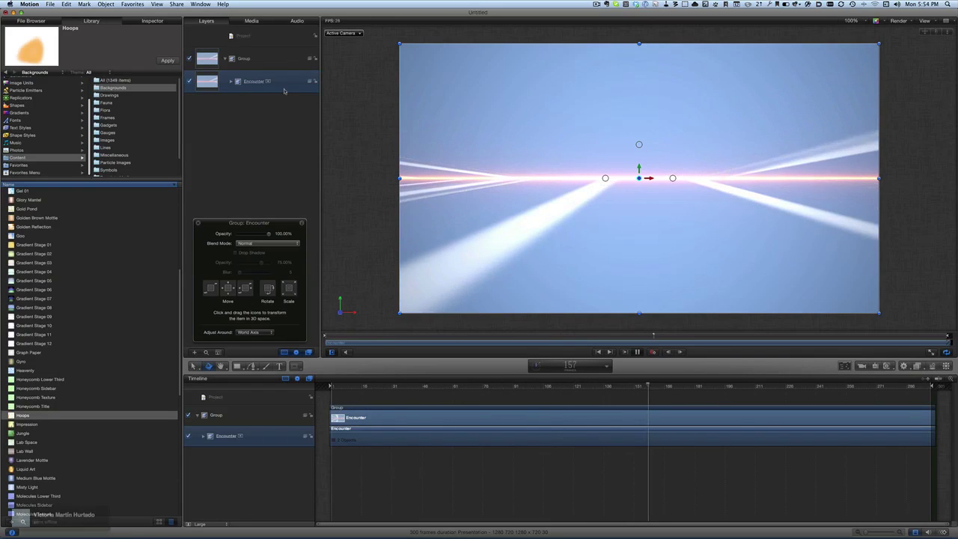
{"action": "right_click", "coordinate": [285, 90]}
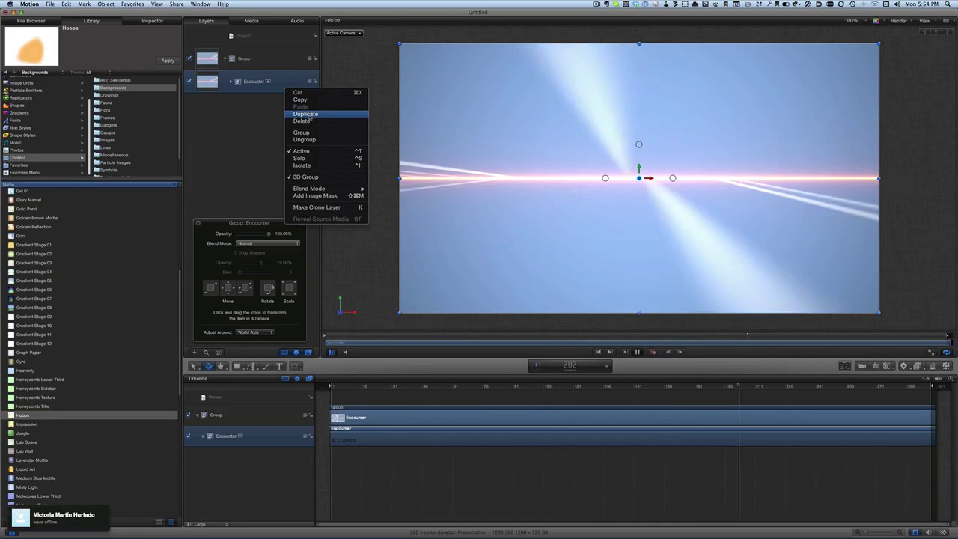
{"action": "left_click", "coordinate": [309, 115]}
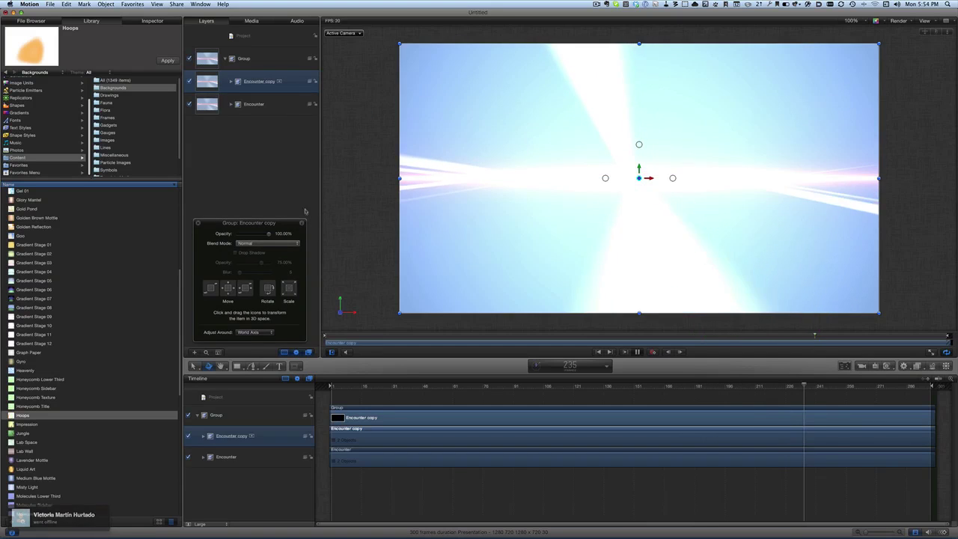
Step: Set the Encounter copy's blend mode to Multiply, toggling the layer off and on to compare
{"action": "left_click", "coordinate": [270, 245]}
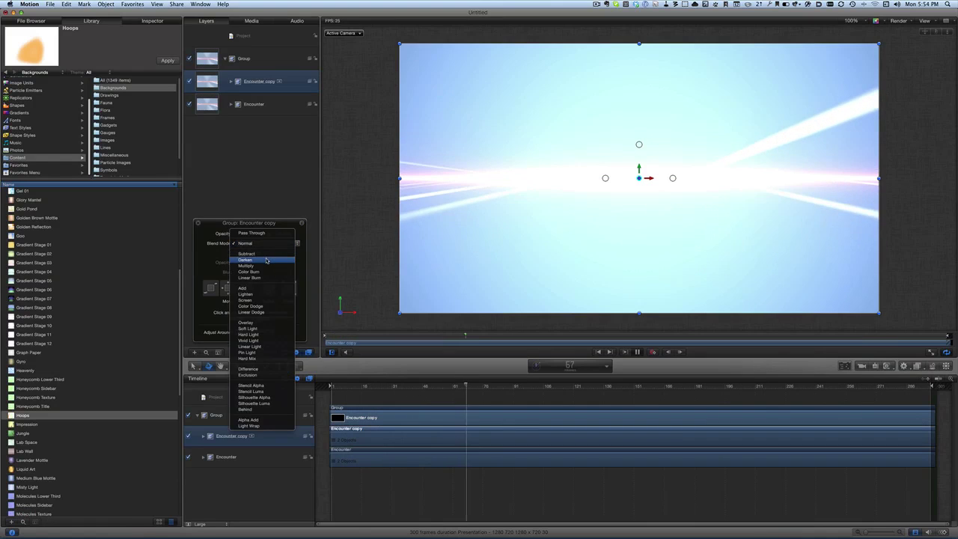
{"action": "left_click", "coordinate": [267, 259]}
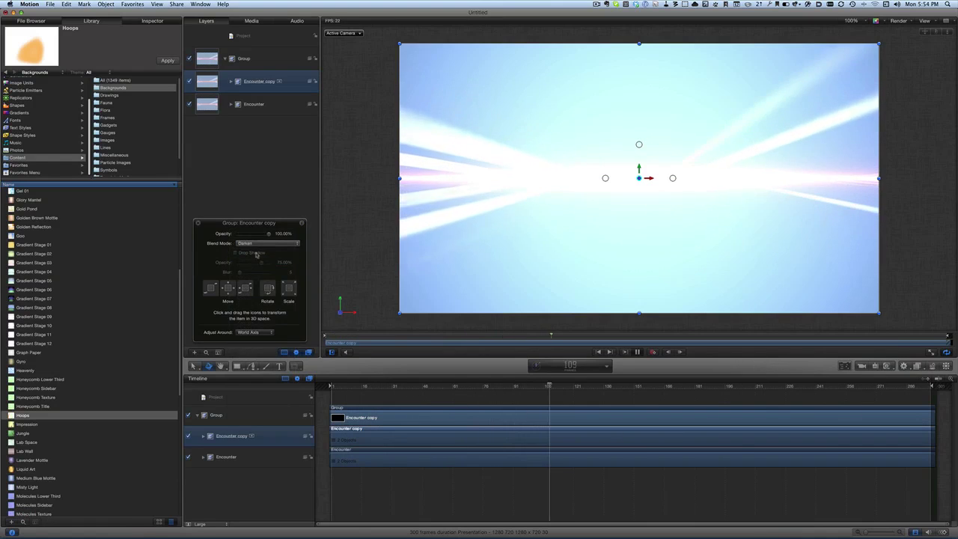
{"action": "left_click", "coordinate": [262, 245]}
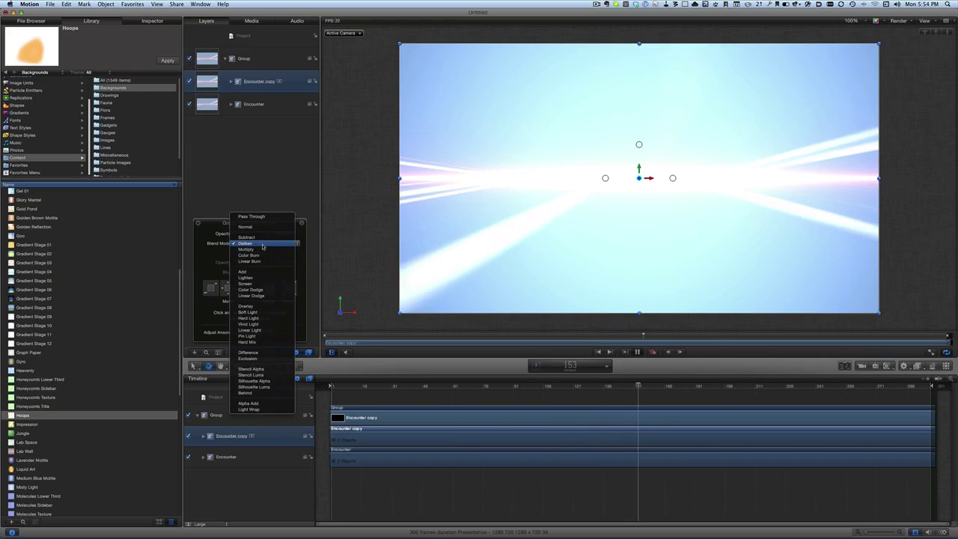
{"action": "left_click", "coordinate": [262, 250]}
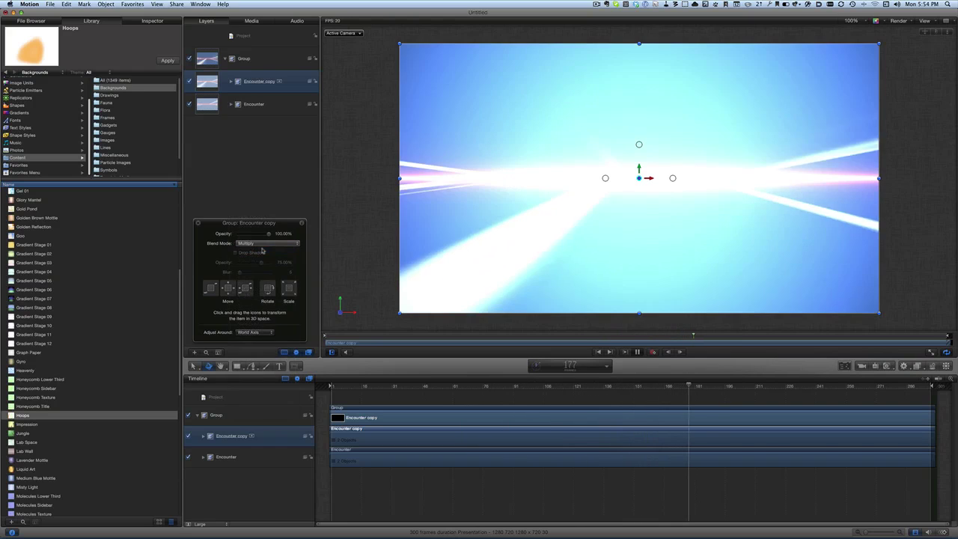
{"action": "left_click", "coordinate": [190, 81]}
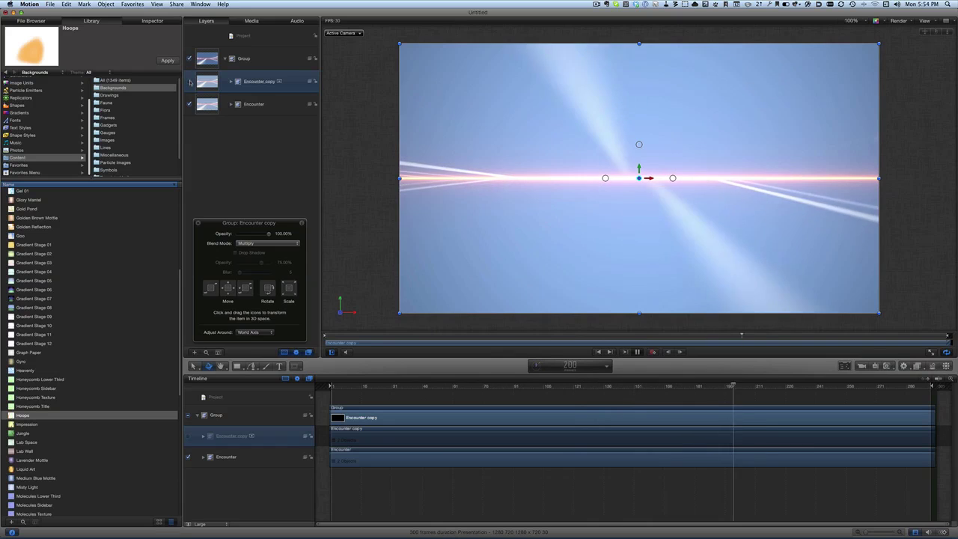
{"action": "left_click", "coordinate": [190, 81]}
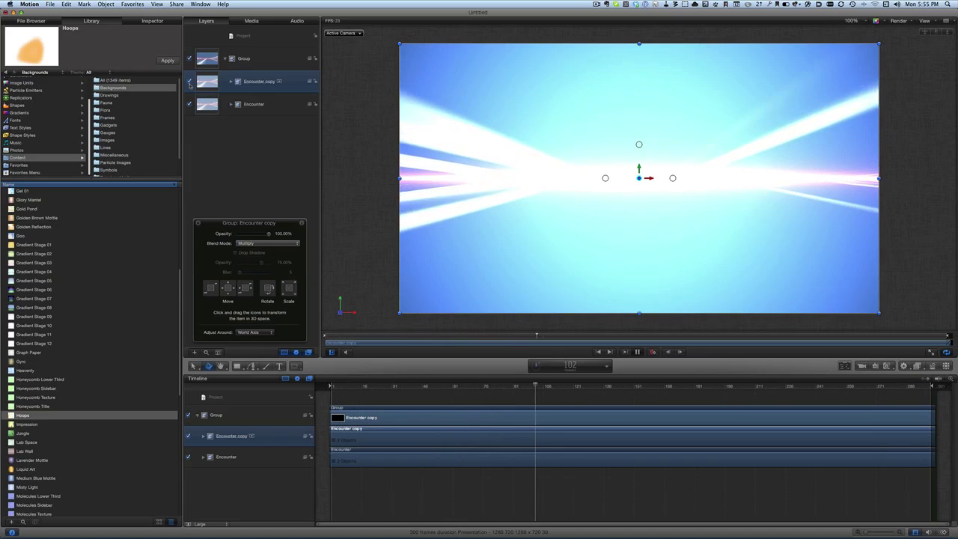
Step: Delete the Encounter copy and add the Ethereal background to the layers
{"action": "right_click", "coordinate": [290, 87]}
{"action": "left_click", "coordinate": [307, 117]}
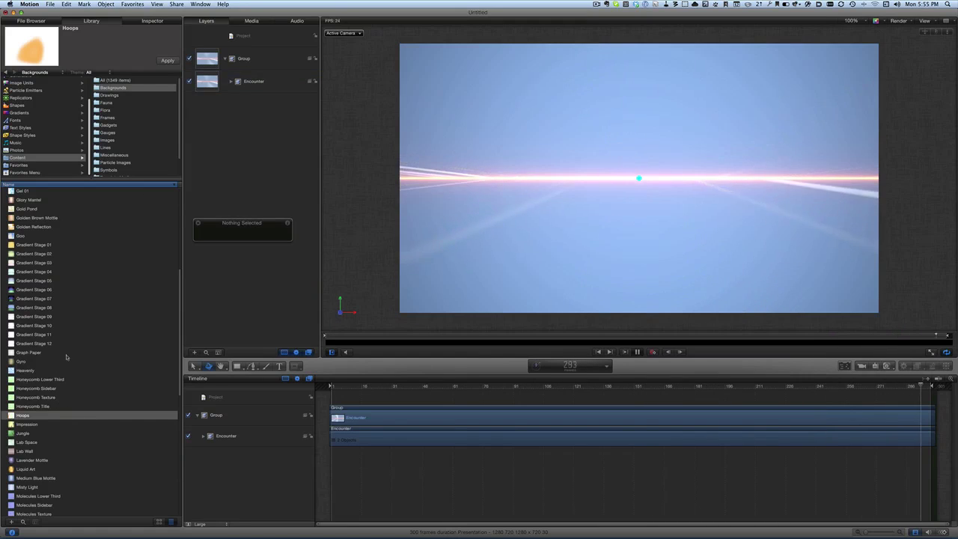
{"action": "scroll", "coordinate": [66, 357], "scroll_direction": "up", "scroll_amount": 6}
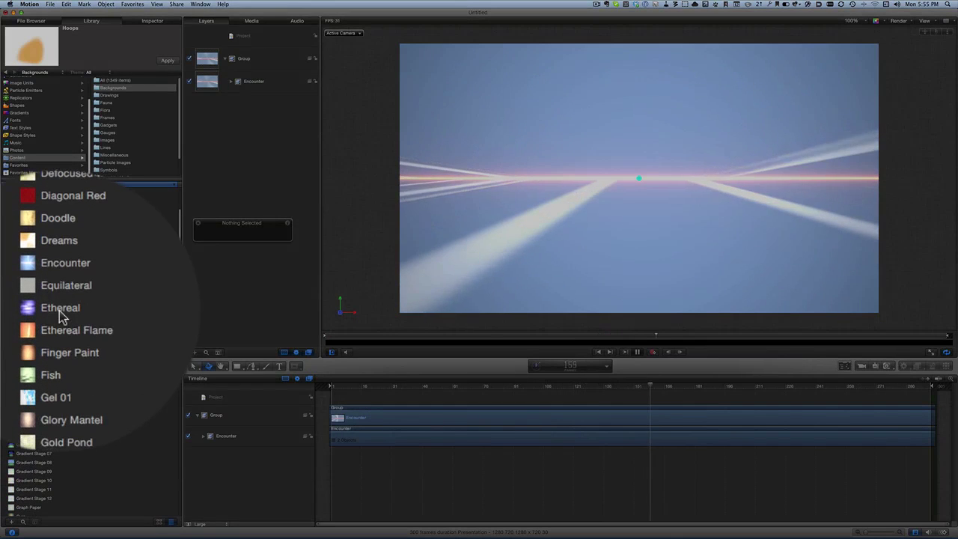
{"action": "left_click", "coordinate": [24, 310]}
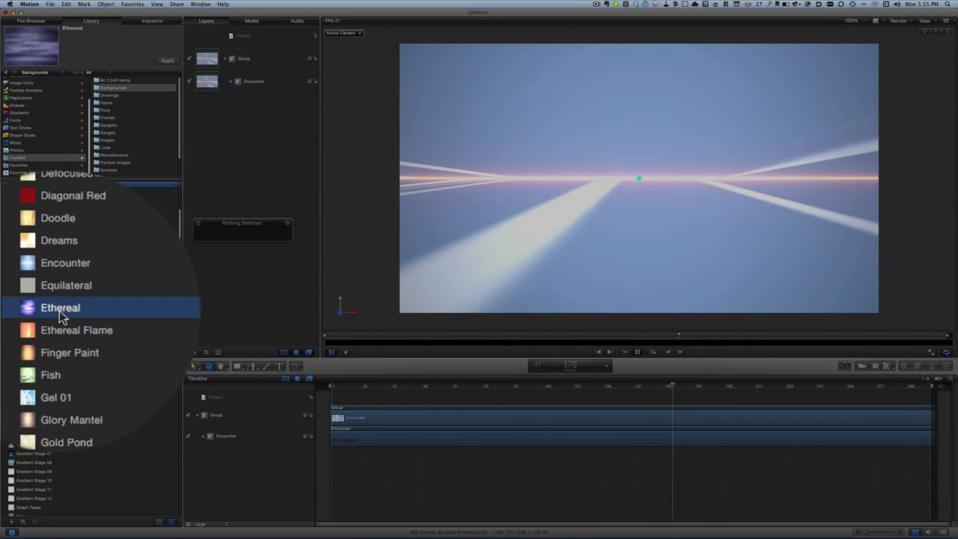
{"action": "left_click_drag", "start_coordinate": [24, 310], "coordinate": [258, 72]}
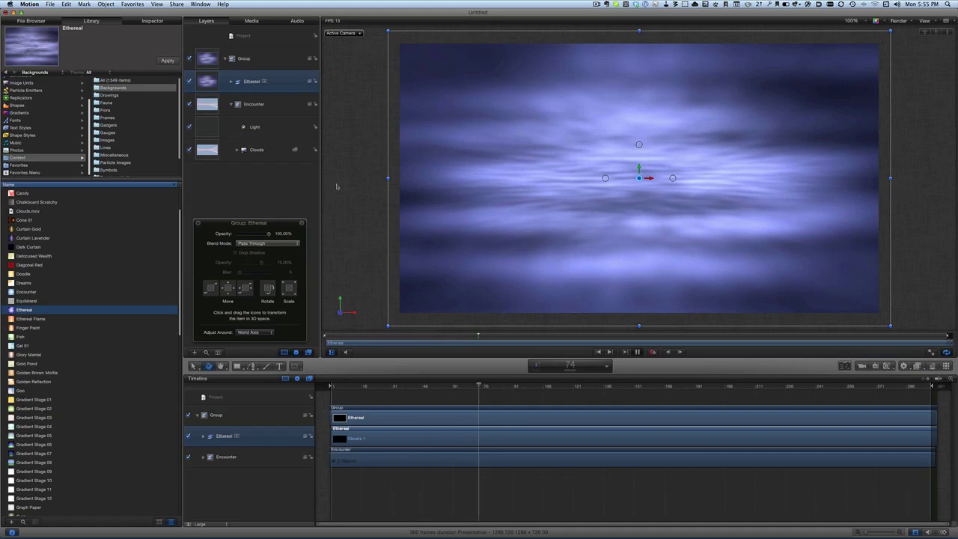
Step: Blend Ethereal in Overlay mode, toggling it off and on to compare
{"action": "left_click", "coordinate": [275, 245]}
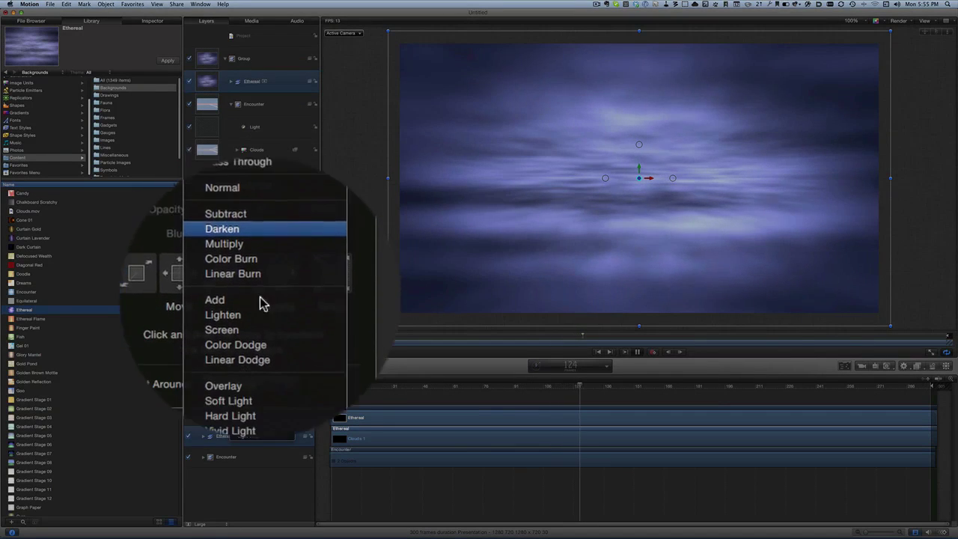
{"action": "left_click", "coordinate": [262, 337]}
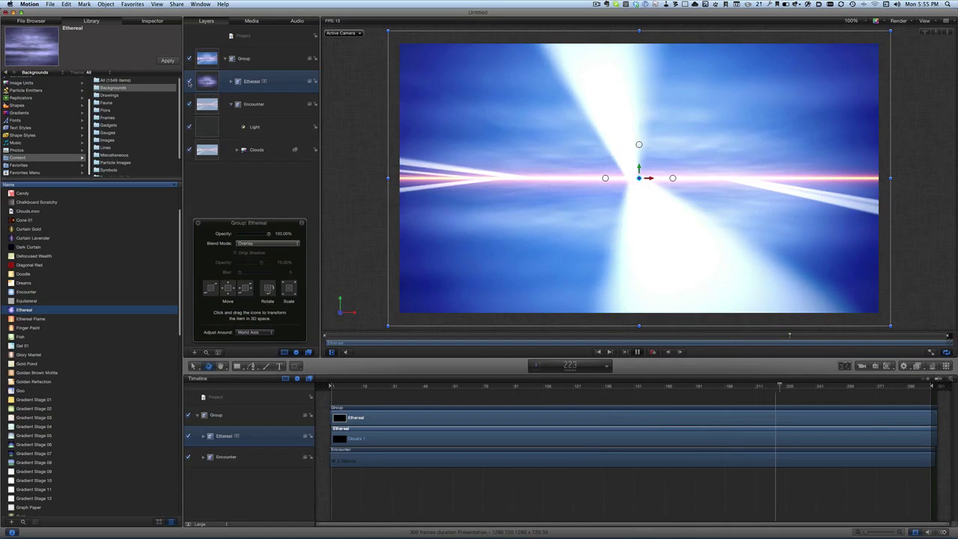
{"action": "left_click", "coordinate": [190, 81]}
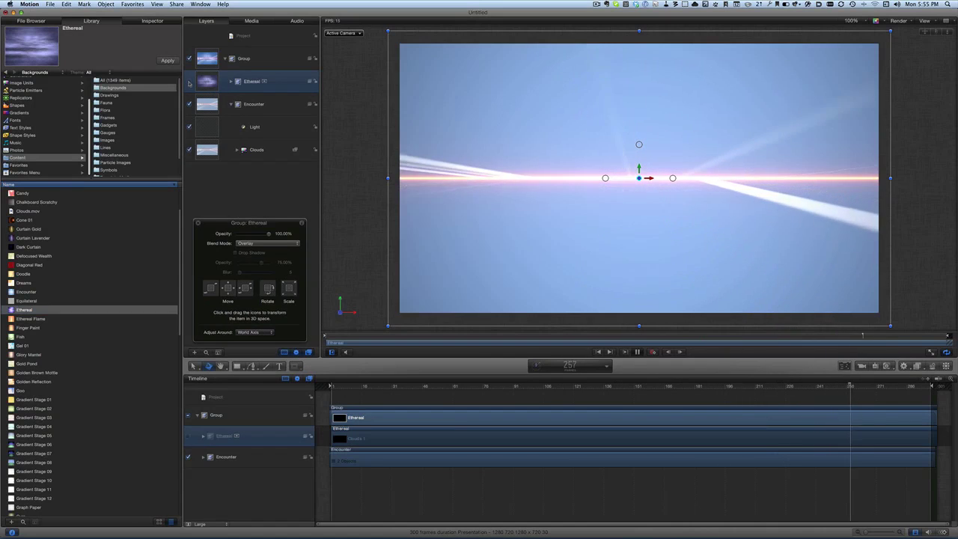
{"action": "left_click", "coordinate": [189, 81]}
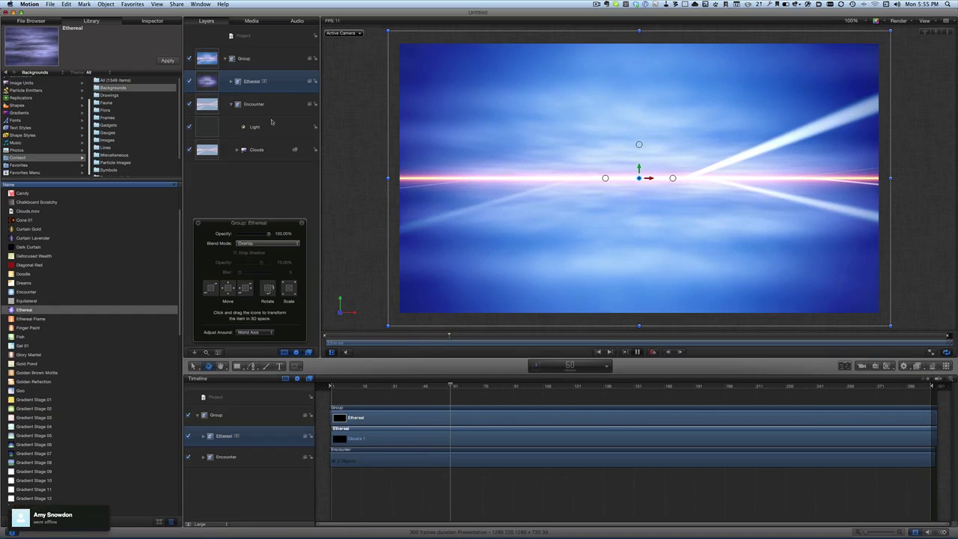
Step: Replace Ethereal with the Otherworld background, blended in Overlay mode
{"action": "right_click", "coordinate": [312, 82]}
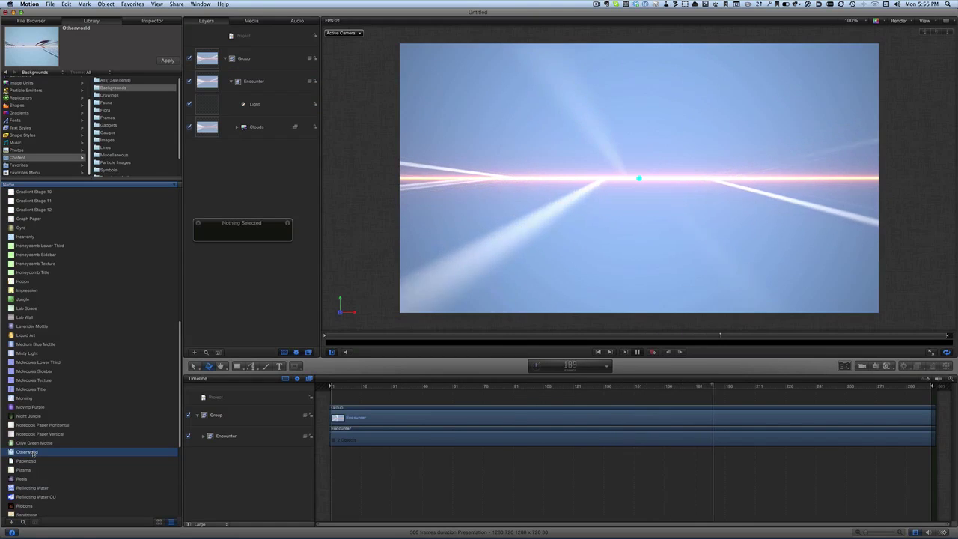
{"action": "left_click_drag", "start_coordinate": [30, 453], "coordinate": [263, 70]}
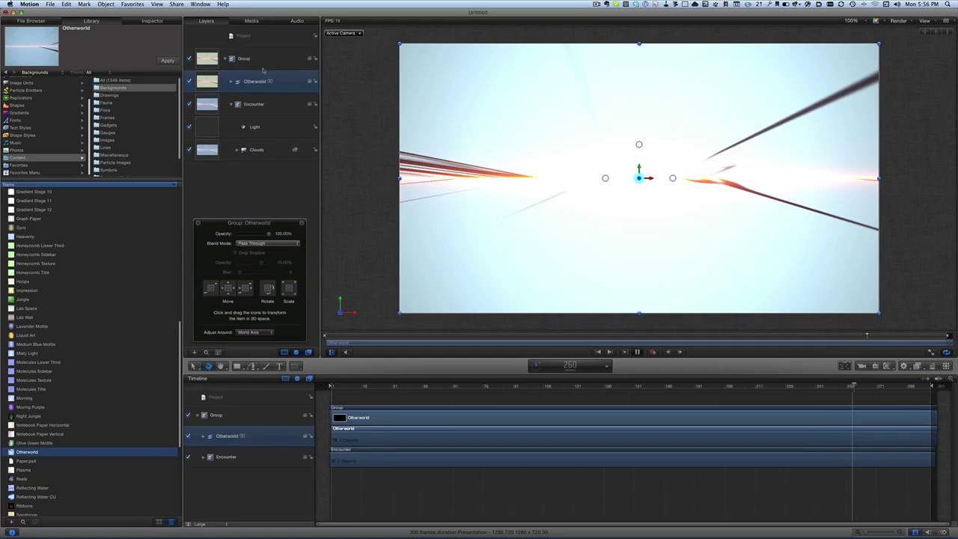
{"action": "left_click", "coordinate": [276, 244]}
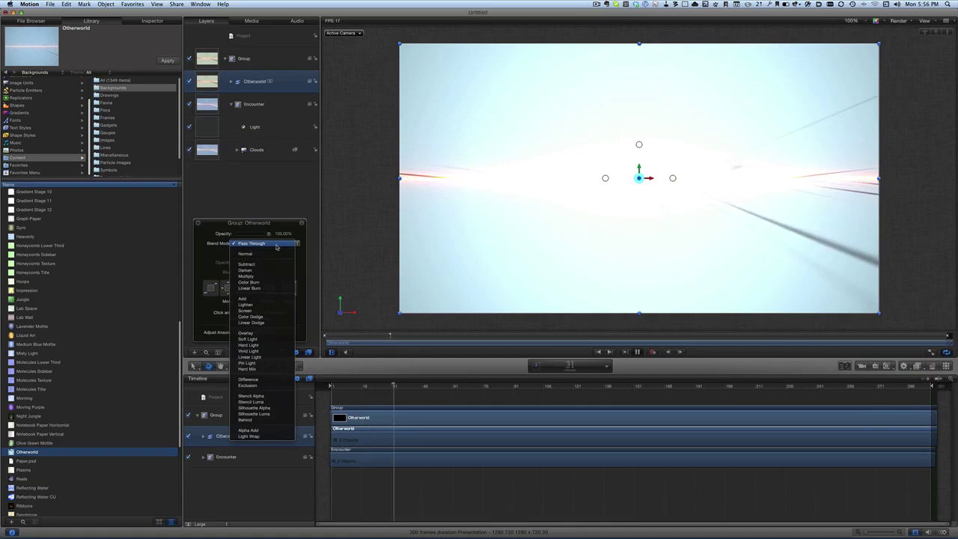
{"action": "left_click", "coordinate": [267, 332]}
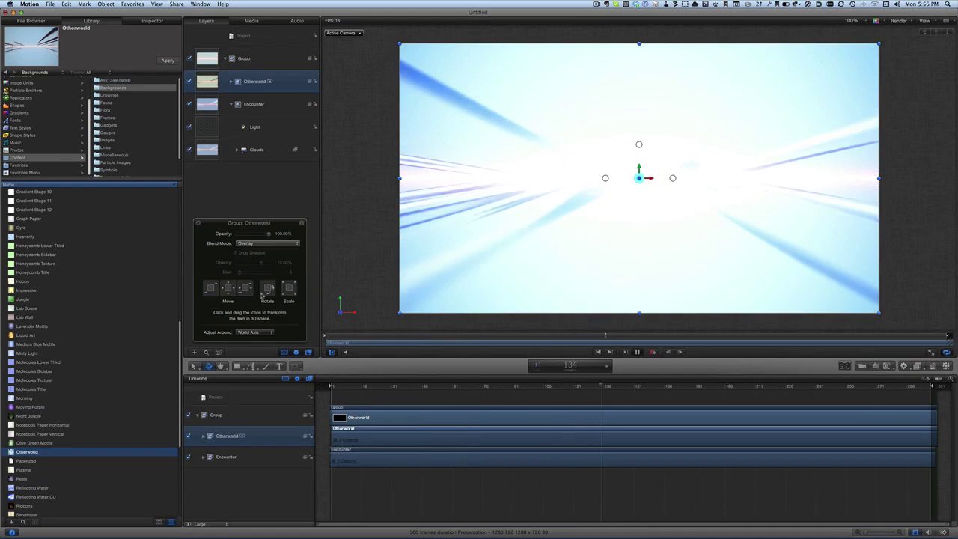
Step: Lower Otherworld's opacity to about 58% and toggle it off and on to compare
{"action": "left_click", "coordinate": [269, 235]}
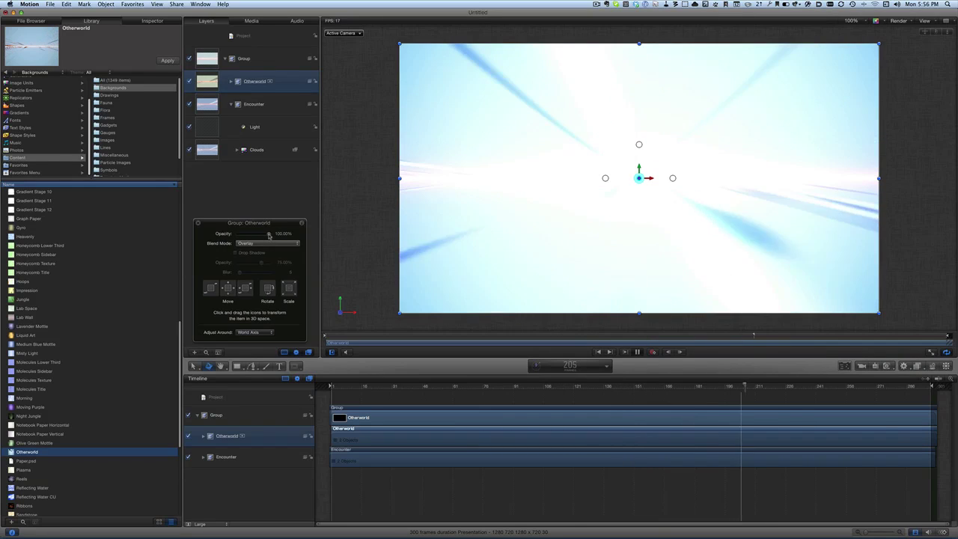
{"action": "left_click_drag", "start_coordinate": [269, 235], "coordinate": [255, 235]}
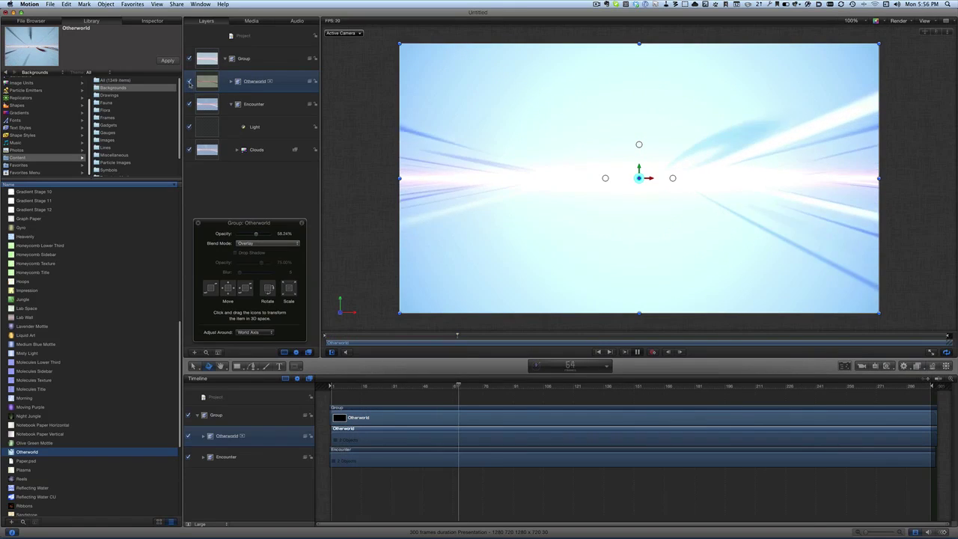
{"action": "left_click", "coordinate": [189, 82]}
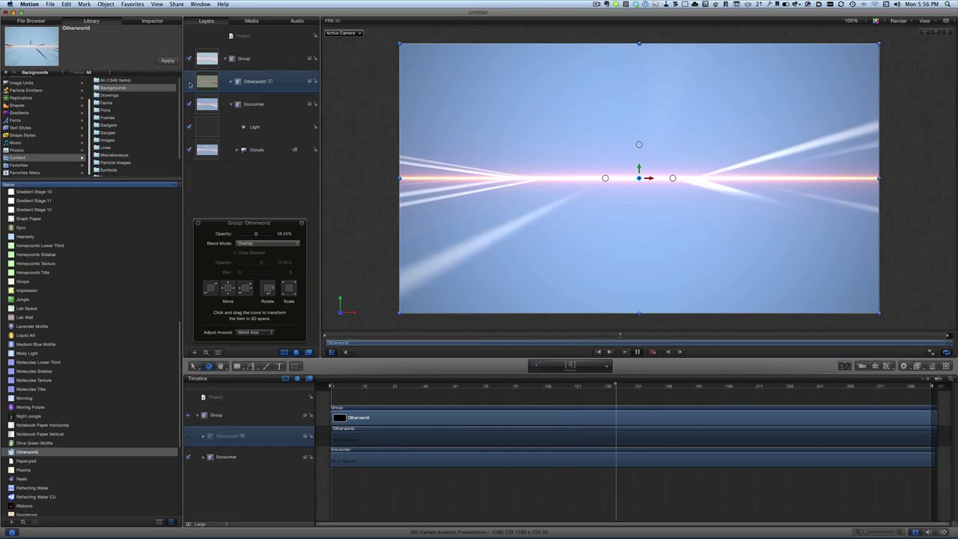
{"action": "left_click", "coordinate": [189, 82]}
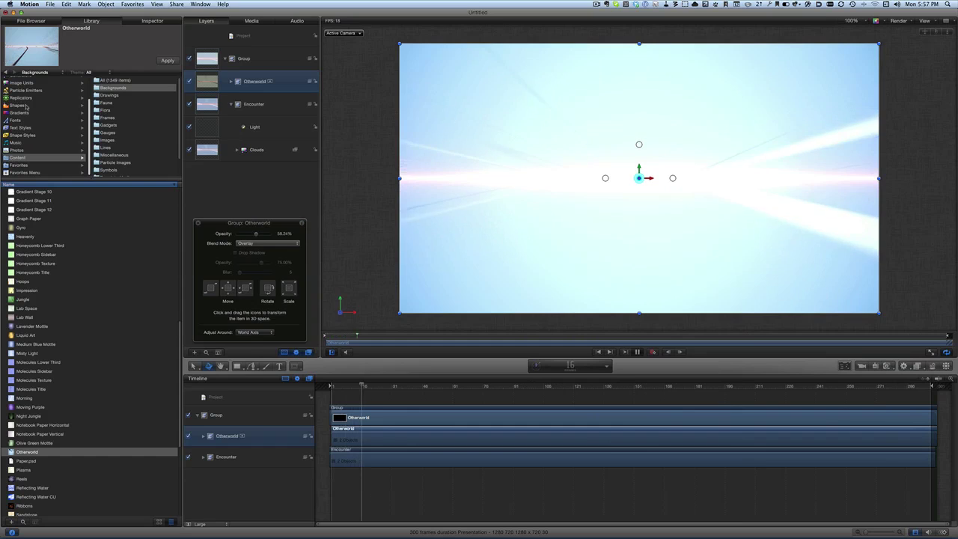
{"action": "left_click", "coordinate": [26, 106]}
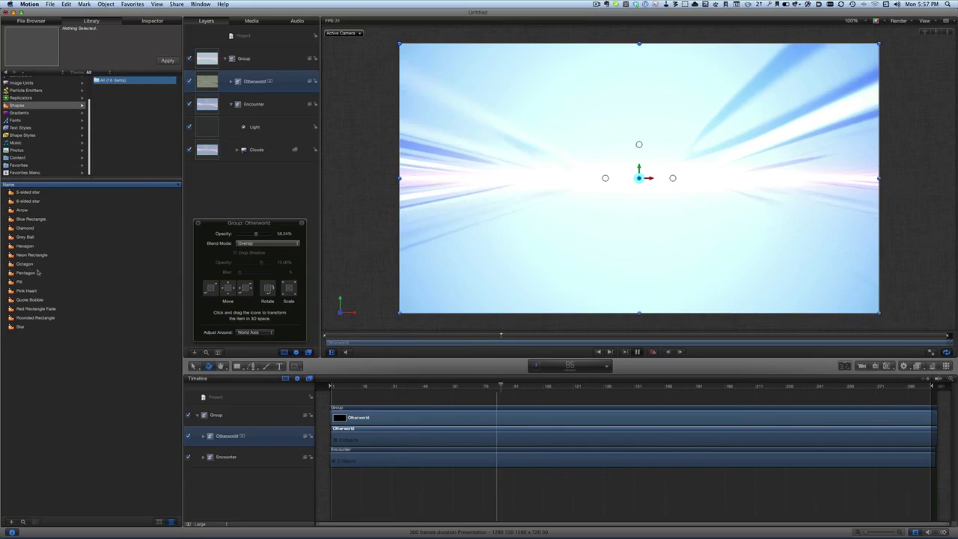
Step: Add a Diamond shape to the canvas and give it a Basic Motion Spin behavior with set direction and speed
{"action": "left_click_drag", "start_coordinate": [25, 228], "coordinate": [532, 169]}
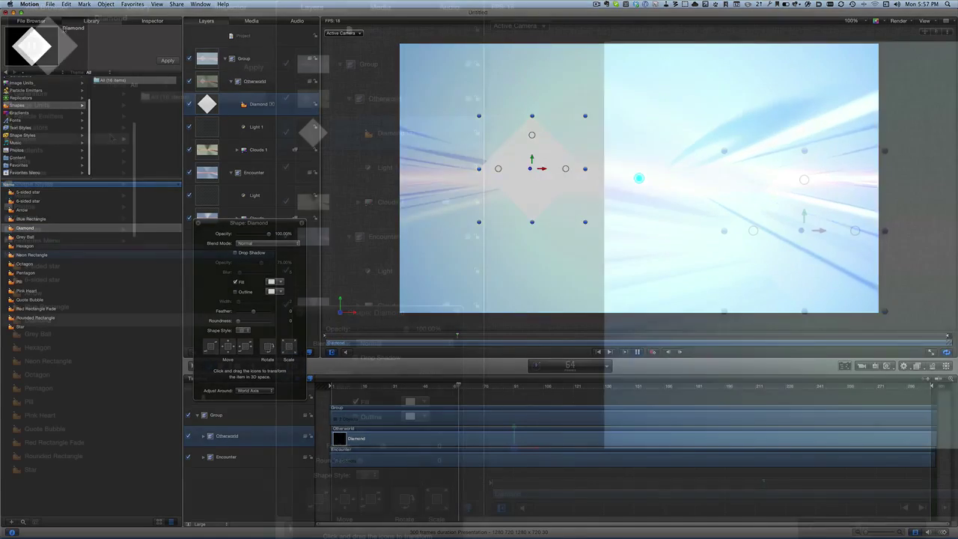
{"action": "scroll", "coordinate": [28, 97], "scroll_direction": "up", "scroll_amount": 2}
{"action": "left_click", "coordinate": [29, 96]}
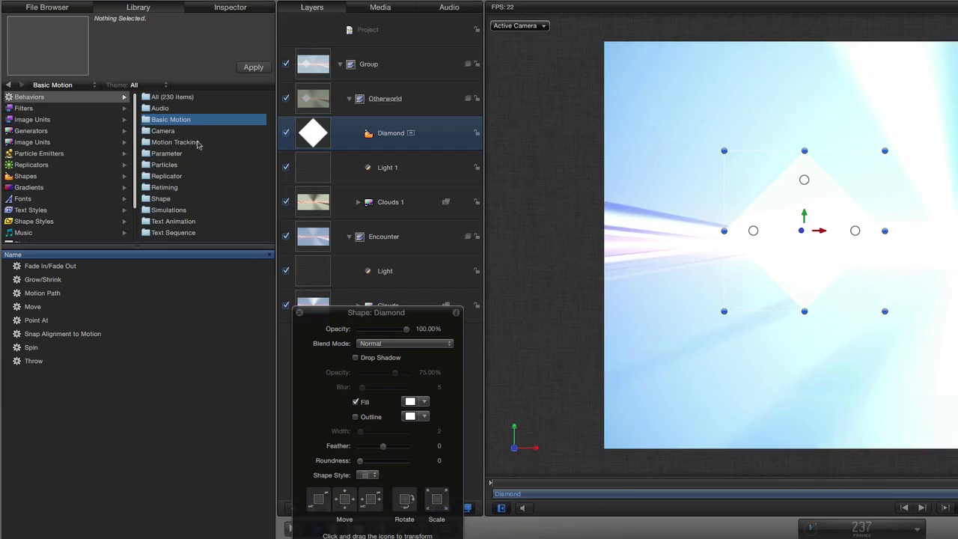
{"action": "left_click", "coordinate": [164, 164]}
{"action": "left_click", "coordinate": [153, 120]}
{"action": "left_click_drag", "start_coordinate": [31, 349], "coordinate": [322, 135]}
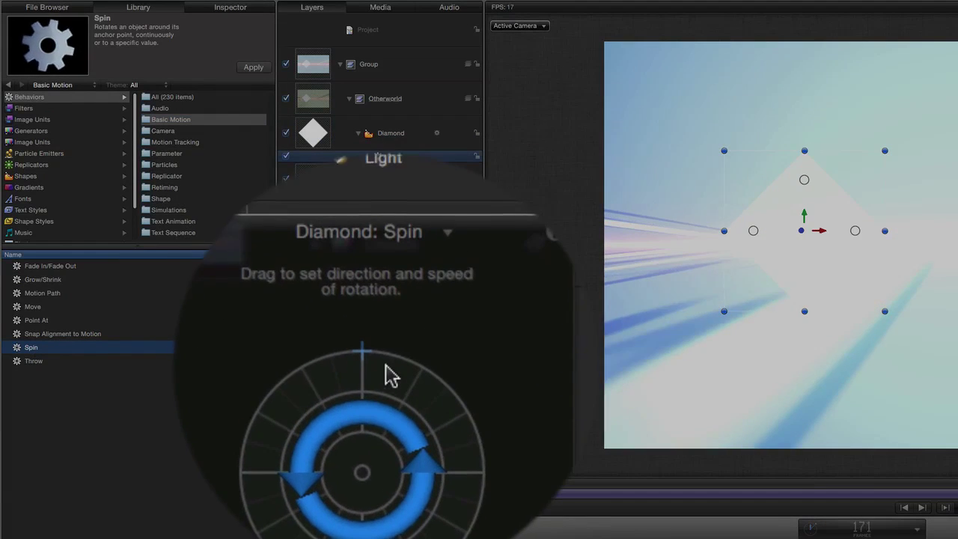
{"action": "left_click_drag", "start_coordinate": [392, 370], "coordinate": [380, 468]}
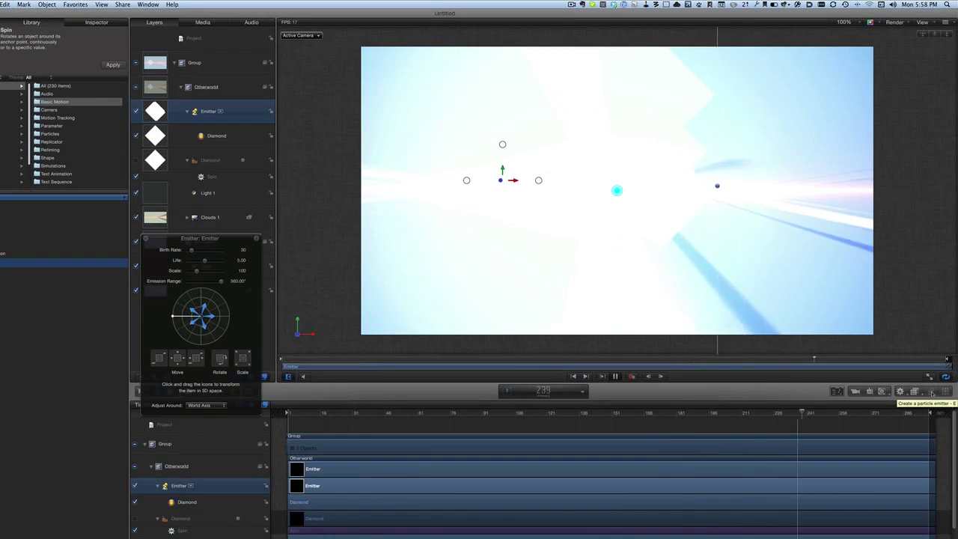
Step: Apply the Distortion > Insect Eye filter to the Emitter
{"action": "left_click", "coordinate": [915, 392]}
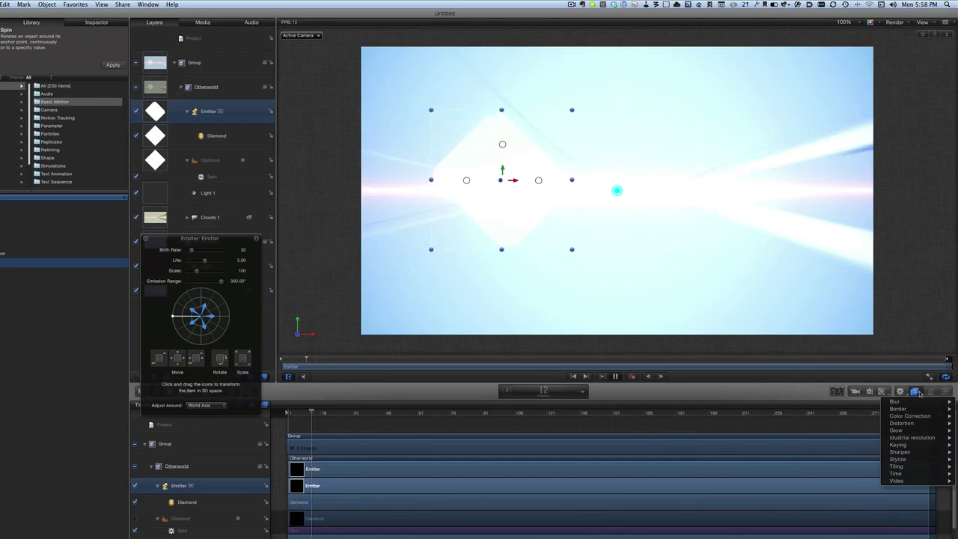
{"action": "mouse_move", "coordinate": [901, 423]}
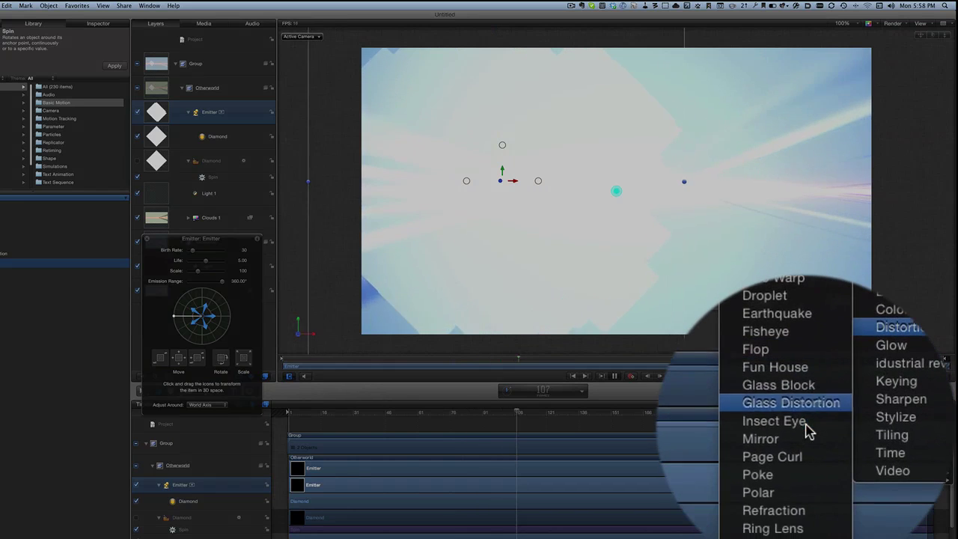
{"action": "left_click", "coordinate": [749, 428]}
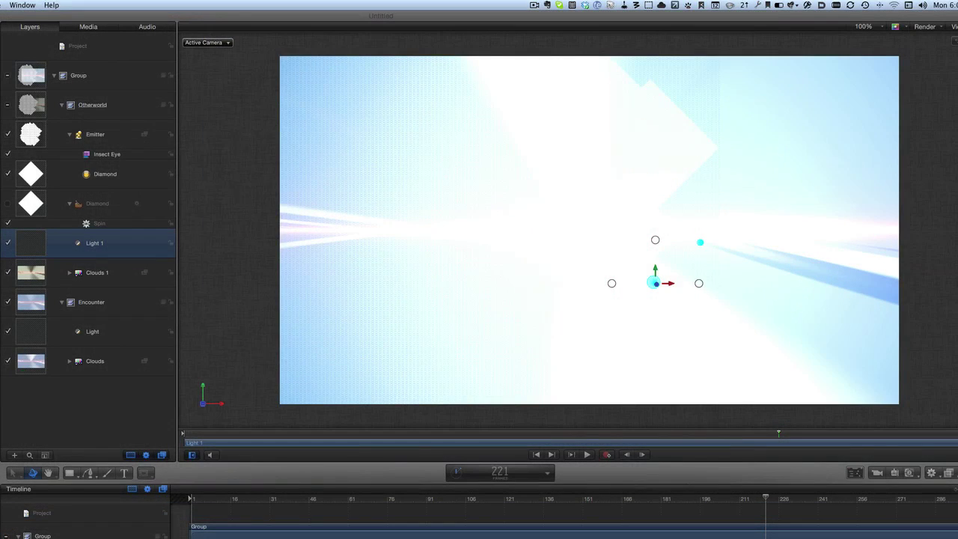
Step: Add a 'Video Magical' text layer in the canvas centre, select all, and bring up its colour picker
{"action": "left_click", "coordinate": [124, 473]}
{"action": "left_click", "coordinate": [345, 274]}
{"action": "type", "text": "Video Magical"}
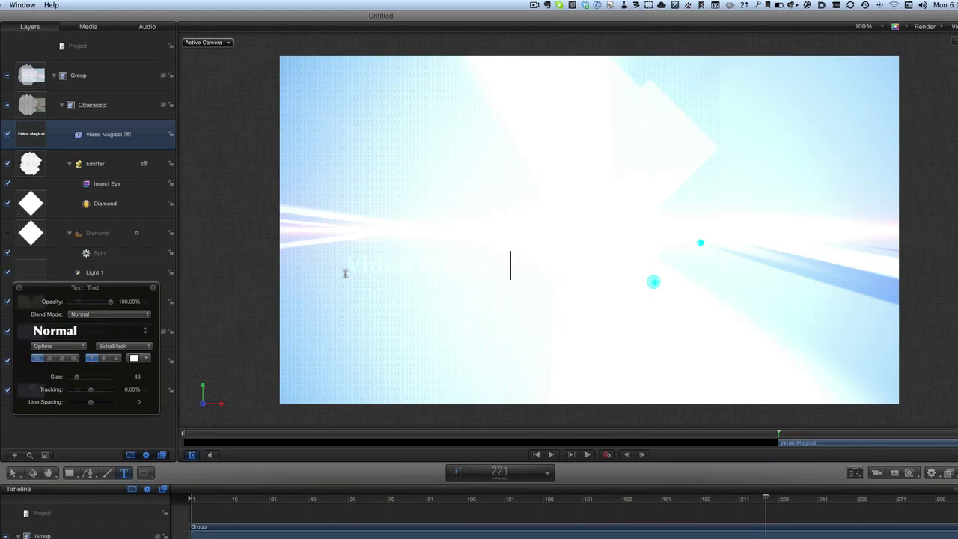
{"action": "key", "text": "super+a"}
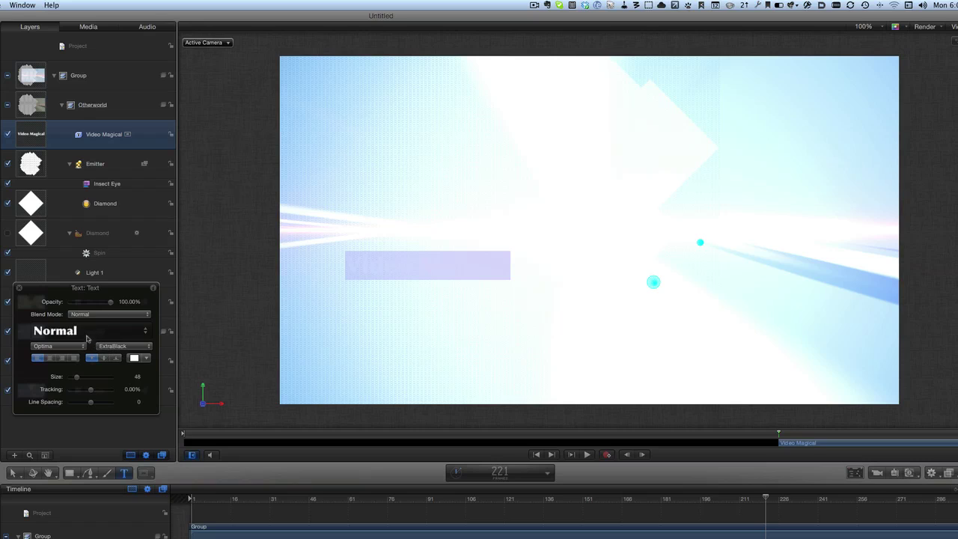
{"action": "left_click", "coordinate": [134, 359]}
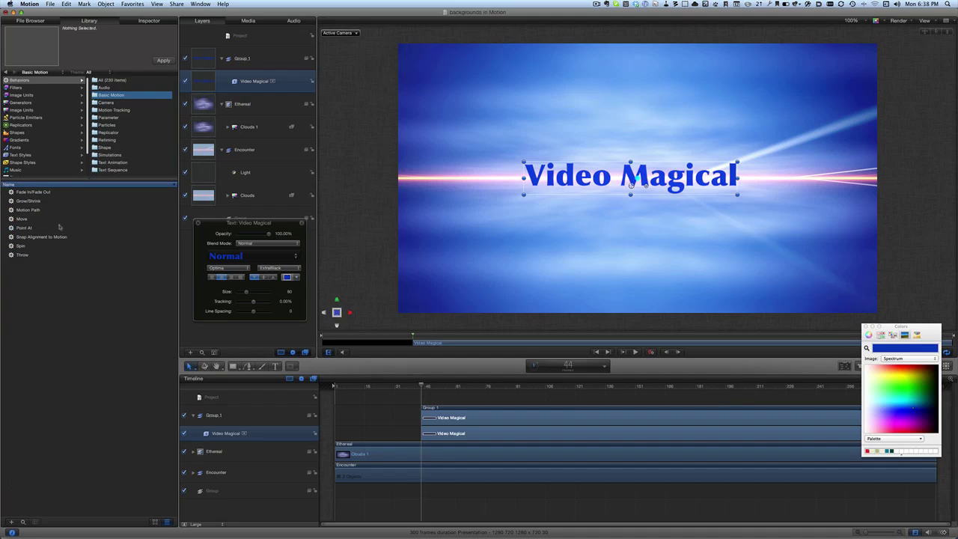
Step: Apply Fade In/Fade Out to the Video Magical title and adjust its fade-in and fade-out durations
{"action": "left_click", "coordinate": [36, 193]}
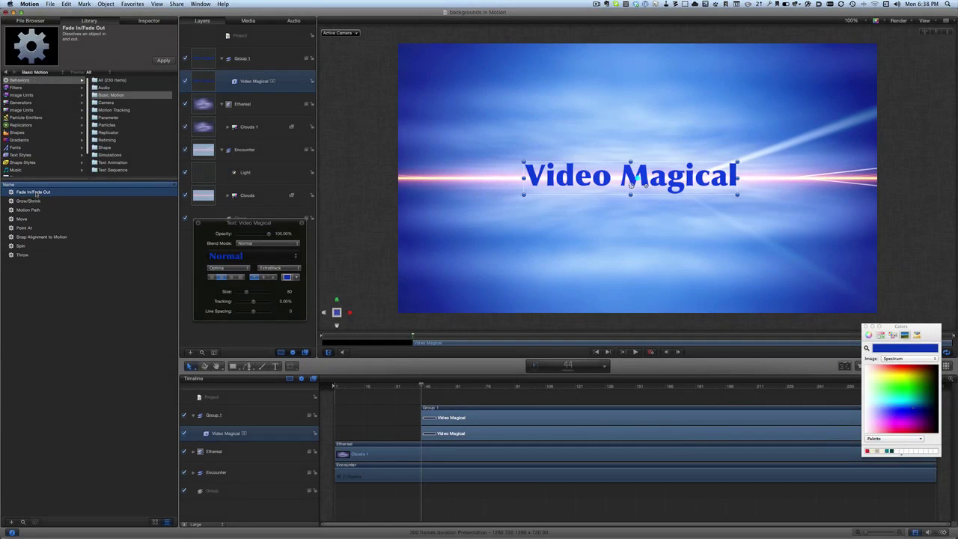
{"action": "left_click_drag", "start_coordinate": [36, 193], "coordinate": [275, 88]}
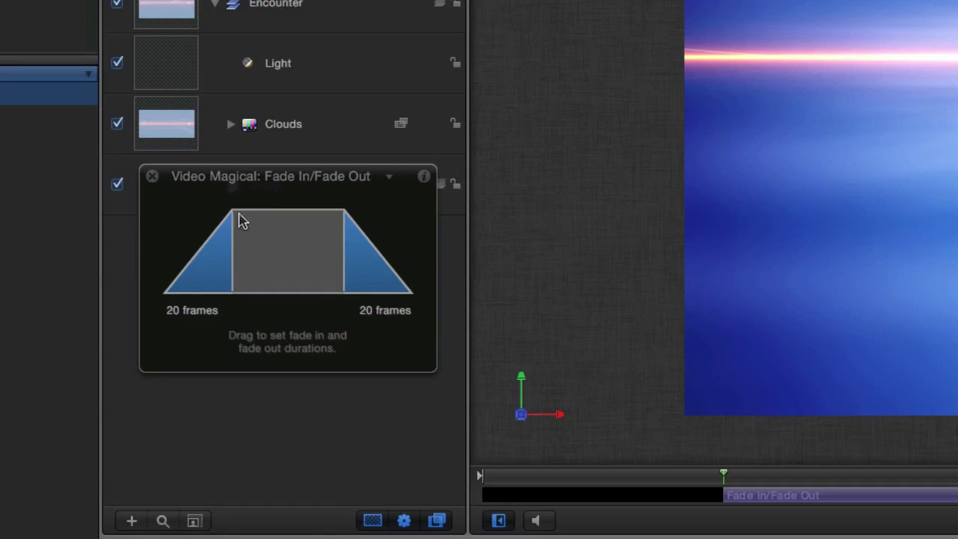
{"action": "left_click_drag", "start_coordinate": [227, 218], "coordinate": [276, 239]}
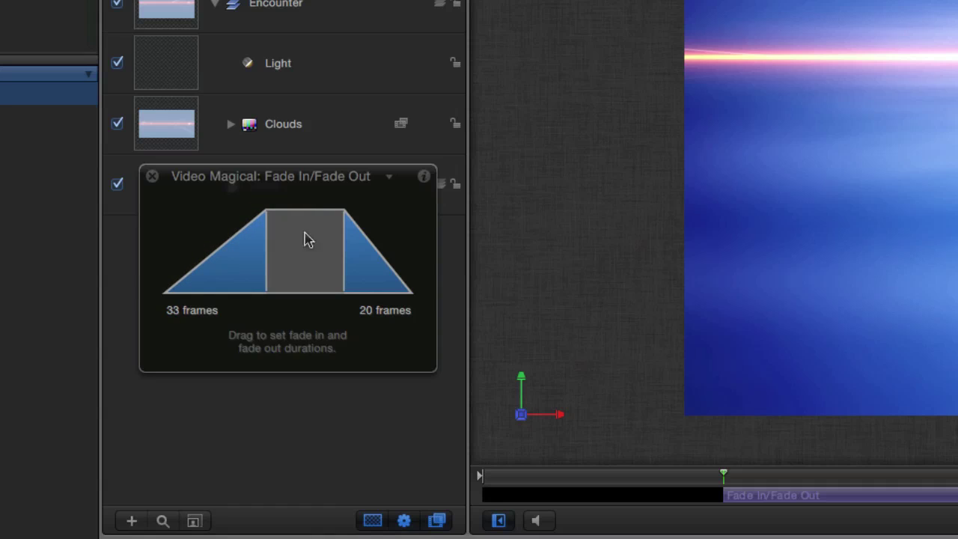
{"action": "mouse_move", "coordinate": [346, 248]}
{"action": "left_mouse_down"}
{"action": "mouse_move", "coordinate": [302, 246]}
{"action": "mouse_move", "coordinate": [382, 257]}
{"action": "mouse_move", "coordinate": [341, 257]}
{"action": "left_mouse_up"}
{"action": "left_click_drag", "start_coordinate": [292, 179], "coordinate": [287, 253]}
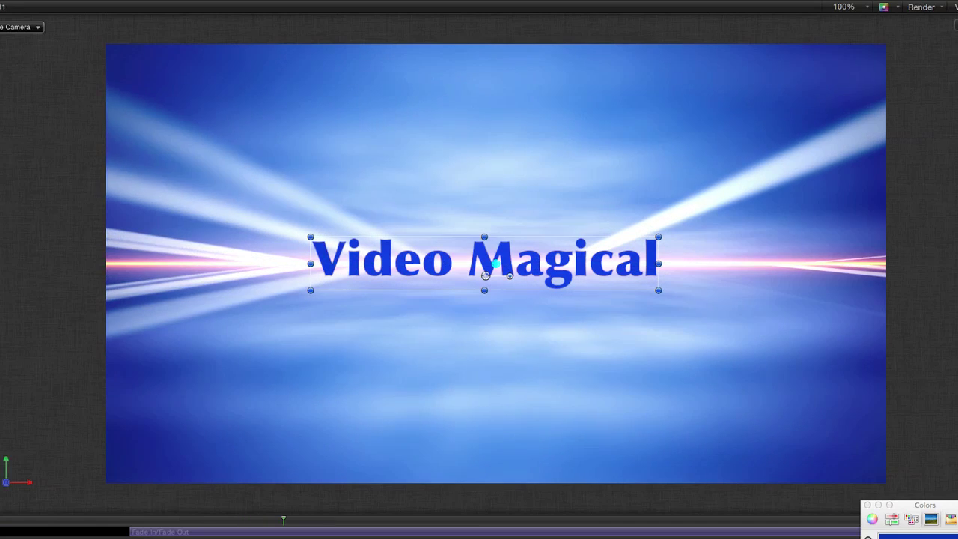
Step: Close the Colors window
{"action": "left_click", "coordinate": [868, 506]}
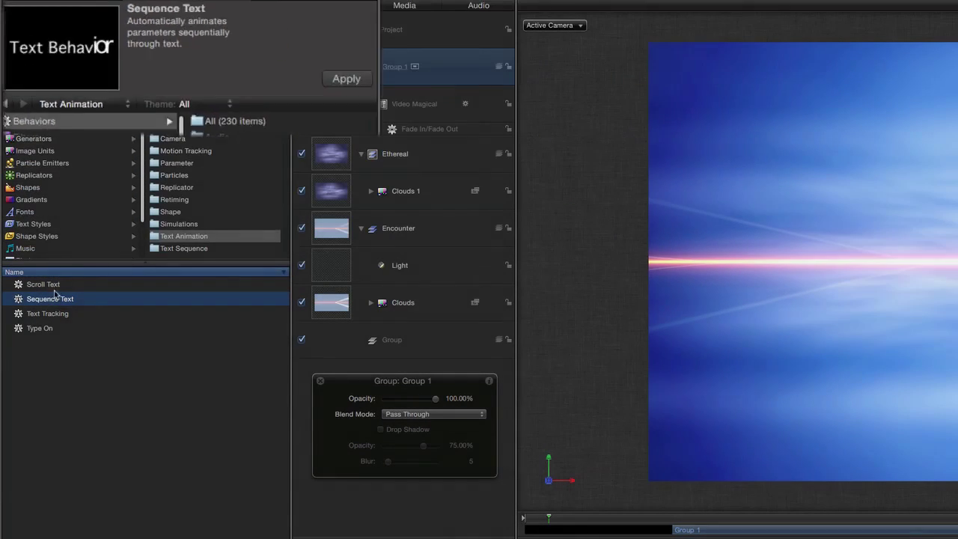
Step: Apply the Sequence Text behavior to the Video Magical title and play it back
{"action": "left_click_drag", "start_coordinate": [59, 299], "coordinate": [449, 104]}
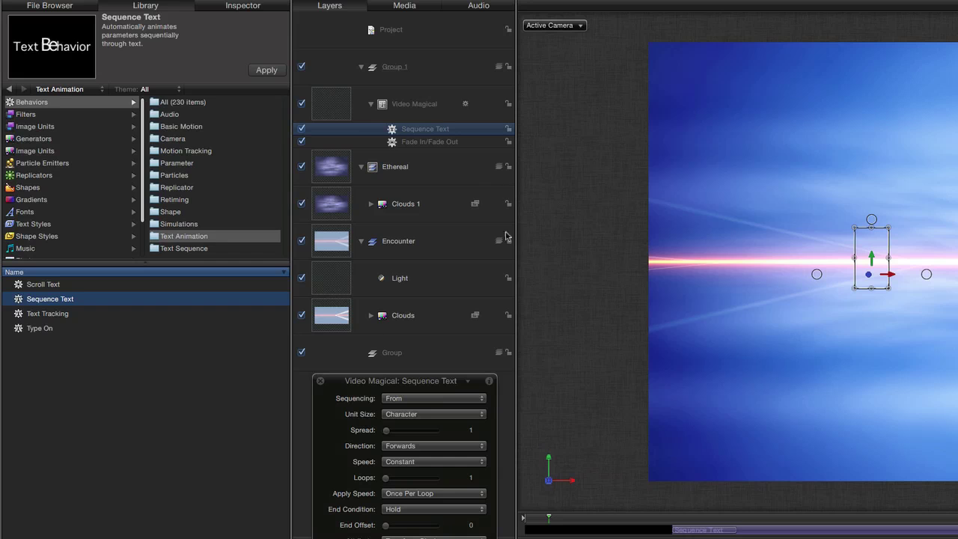
{"action": "mouse_move", "coordinate": [549, 479]}
{"action": "key", "text": "space"}
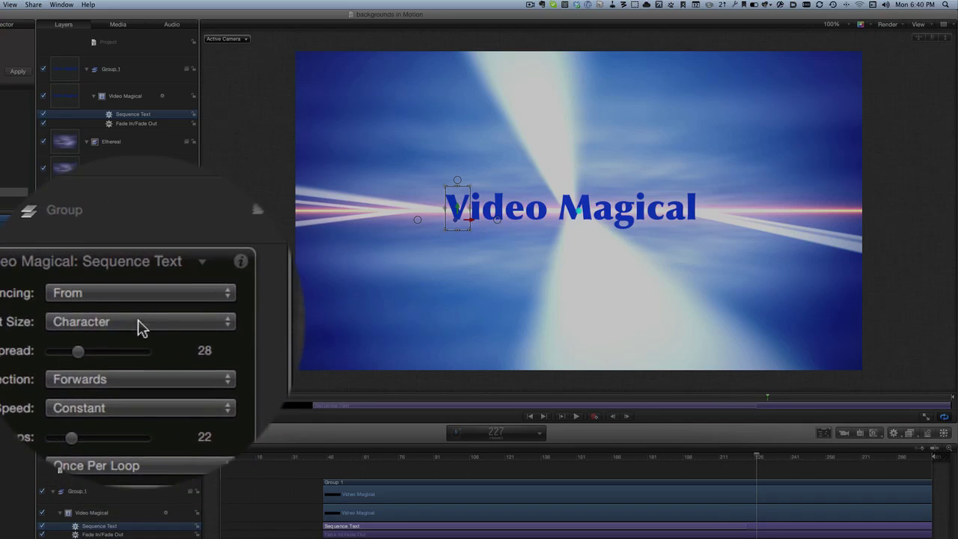
Step: Set the sequence Unit Size to Character (without spaces) and return the playhead to frame 44
{"action": "left_click", "coordinate": [137, 320]}
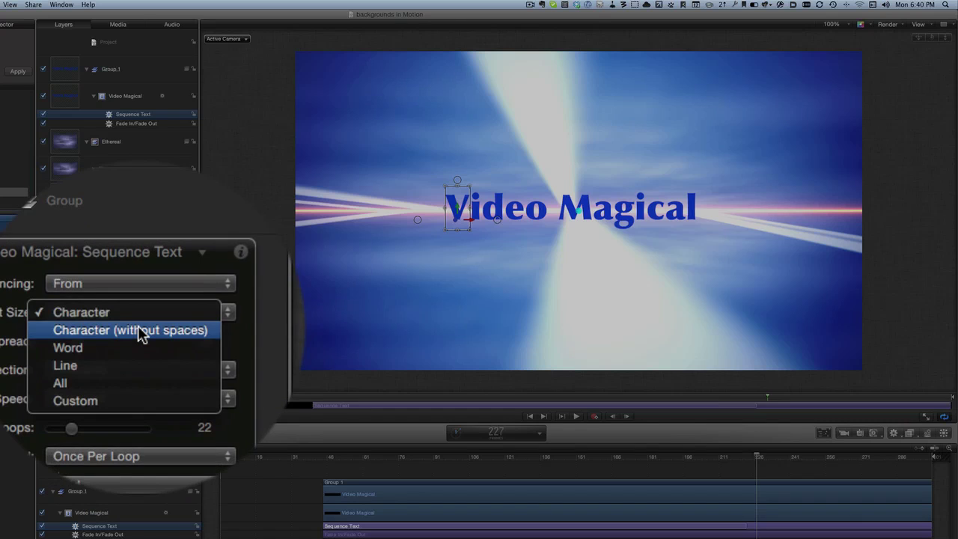
{"action": "left_click", "coordinate": [139, 332]}
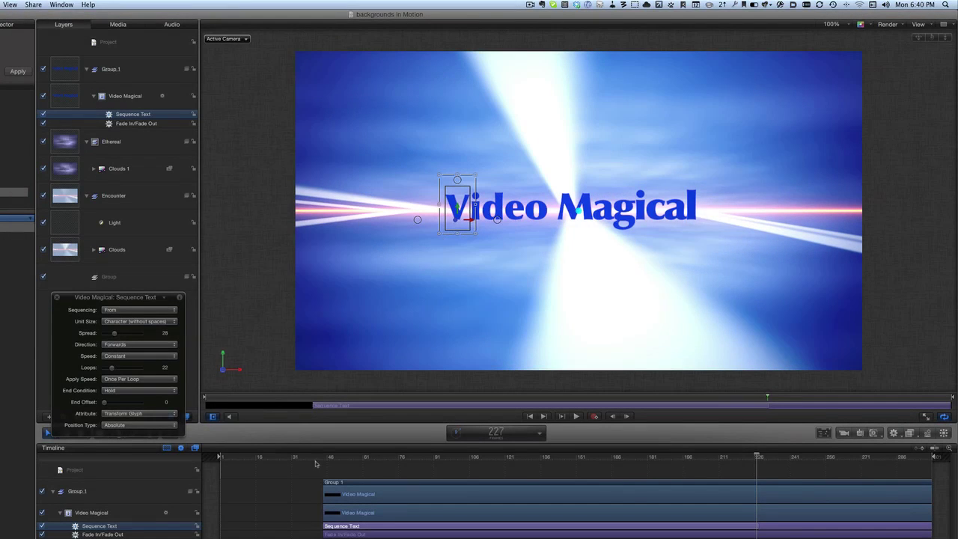
{"action": "left_click", "coordinate": [322, 460]}
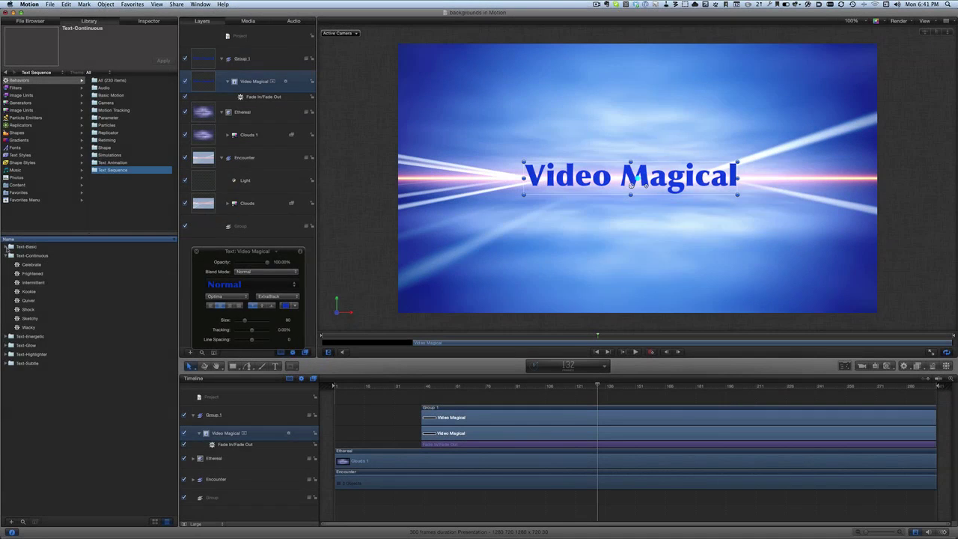
Step: Drop the Text-Continuous Kookie preset onto the Video Magical title and preview the wobbling letters
{"action": "left_click", "coordinate": [6, 247]}
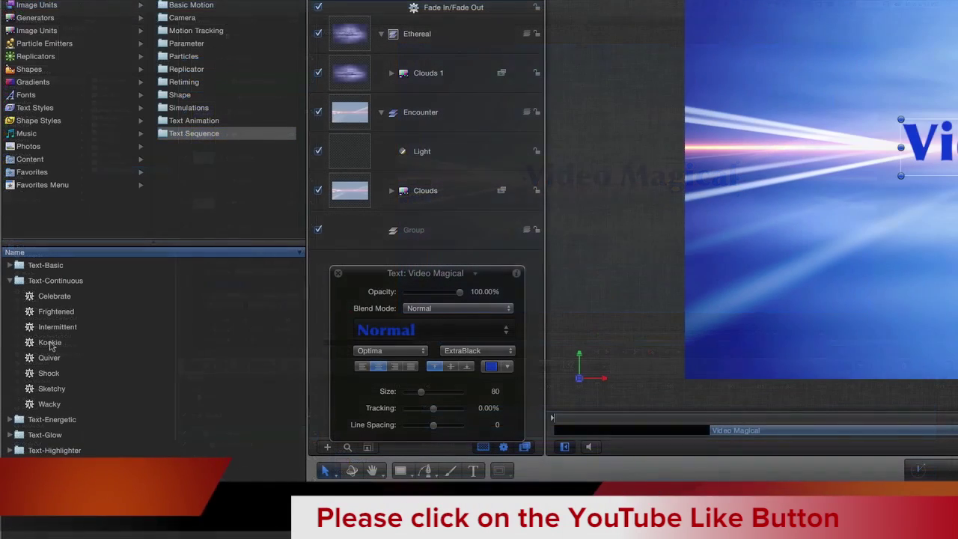
{"action": "left_click", "coordinate": [50, 342]}
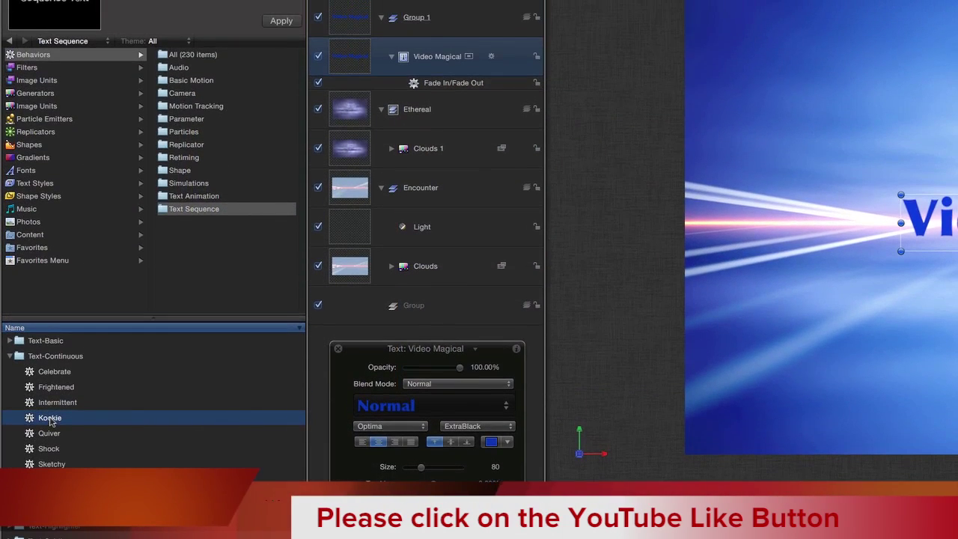
{"action": "left_click_drag", "start_coordinate": [51, 423], "coordinate": [384, 393]}
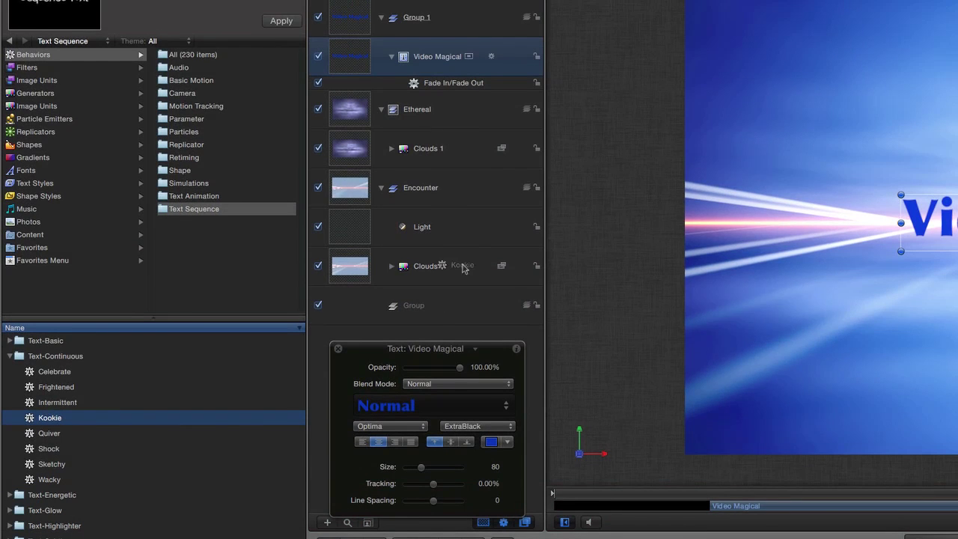
{"action": "left_click_drag", "start_coordinate": [462, 120], "coordinate": [461, 118]}
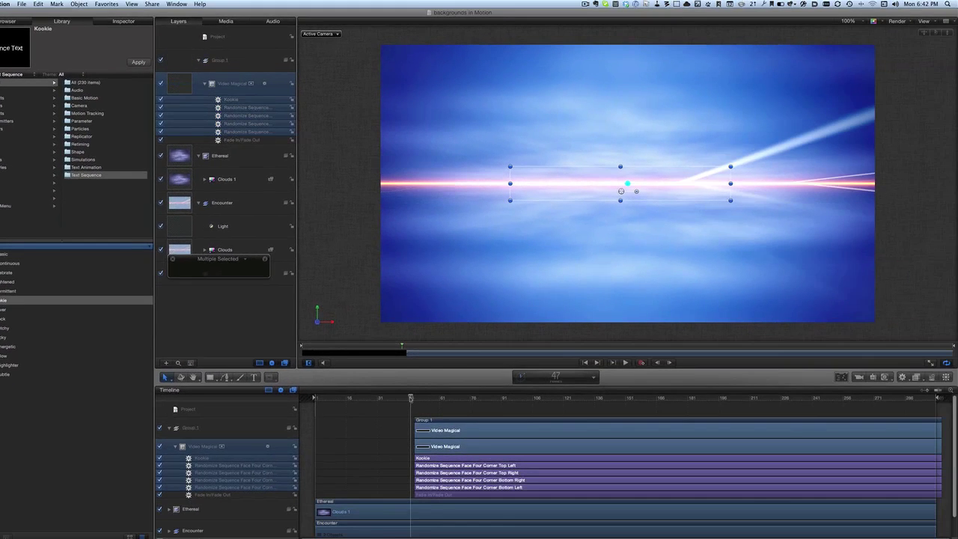
{"action": "key", "text": "space"}
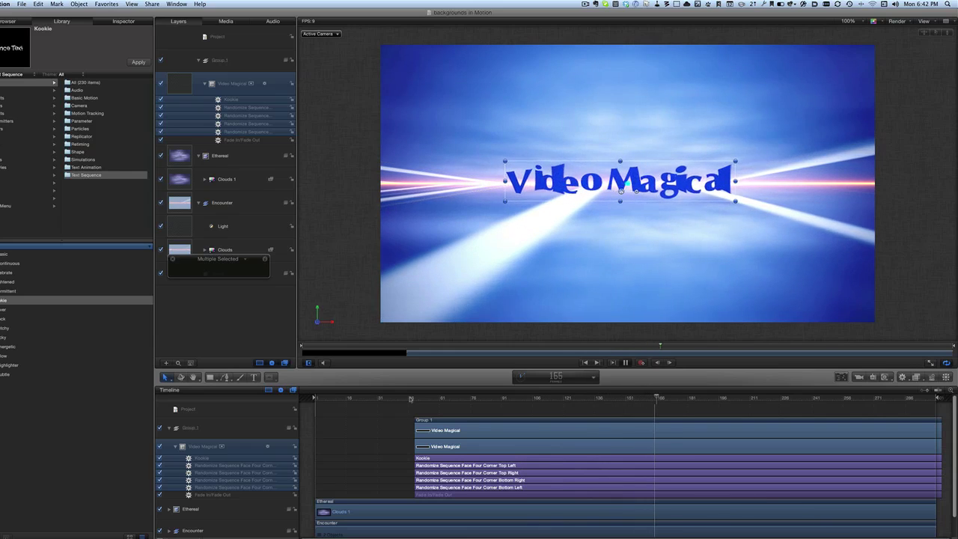
Step: Stop playback and trim the Kookie behavior's in point so it starts later
{"action": "key", "text": "space"}
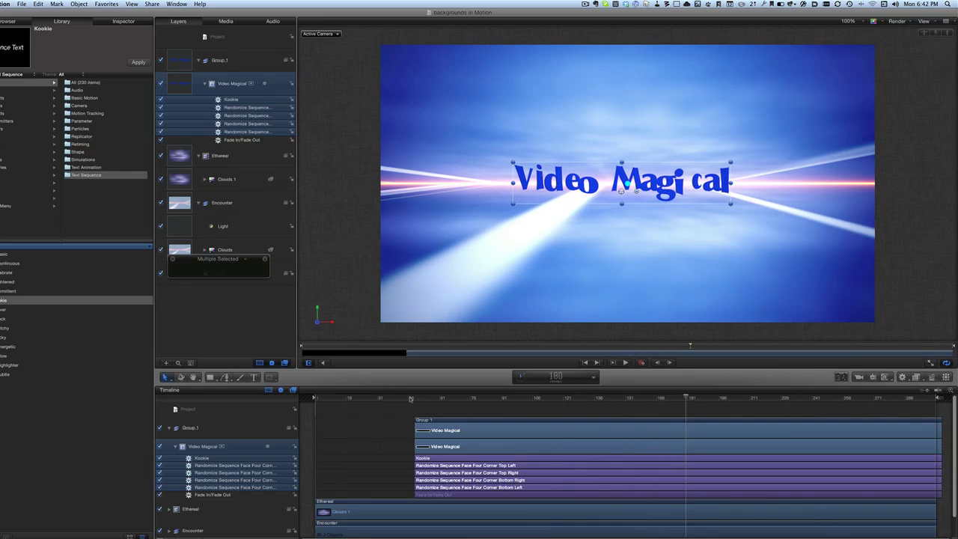
{"action": "left_click", "coordinate": [230, 98]}
{"action": "left_click_drag", "start_coordinate": [415, 437], "coordinate": [497, 437]}
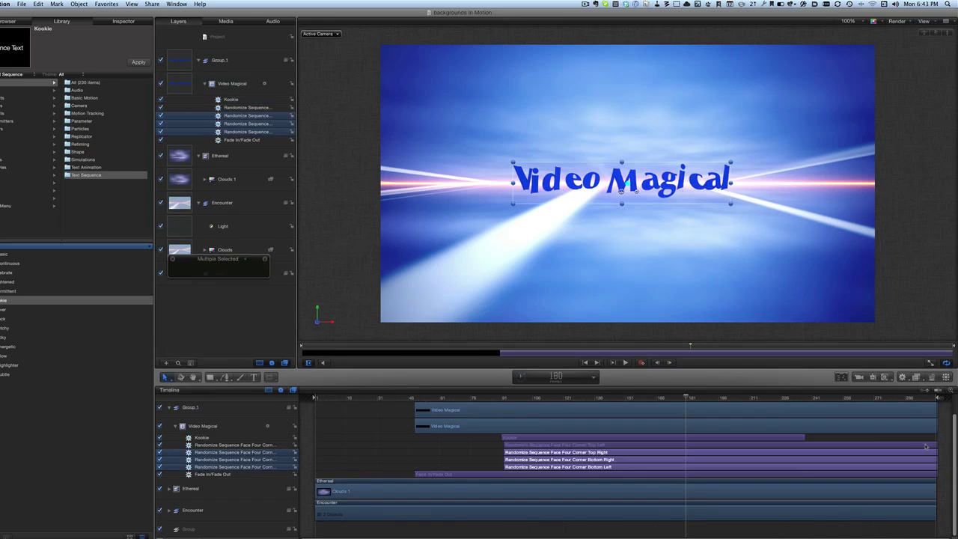
Step: Trim the four Randomize Sequence behaviors to end earlier, about frame 237, and replay from the start
{"action": "left_click", "coordinate": [914, 446]}
{"action": "left_click_drag", "start_coordinate": [914, 450], "coordinate": [803, 452]}
{"action": "key", "text": "shift+Home"}
{"action": "key", "text": "space"}
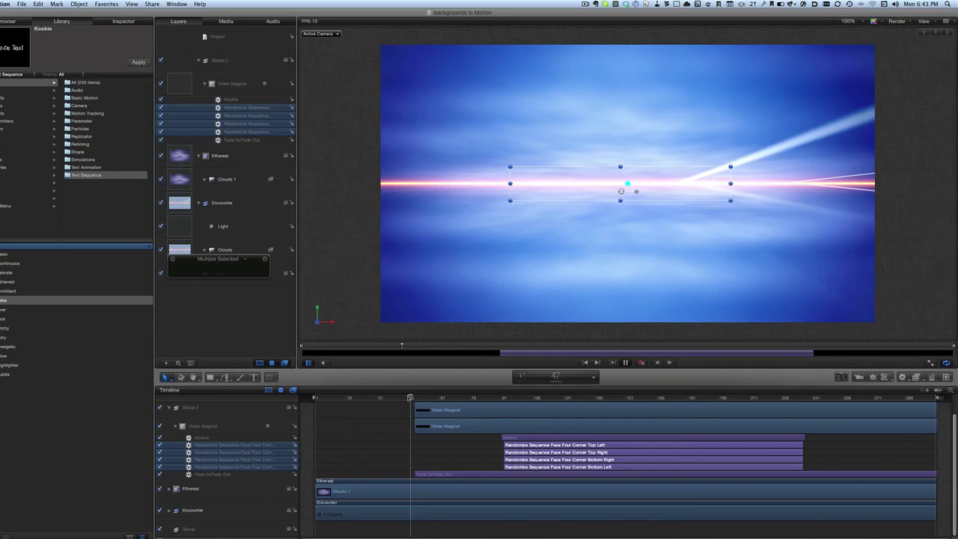